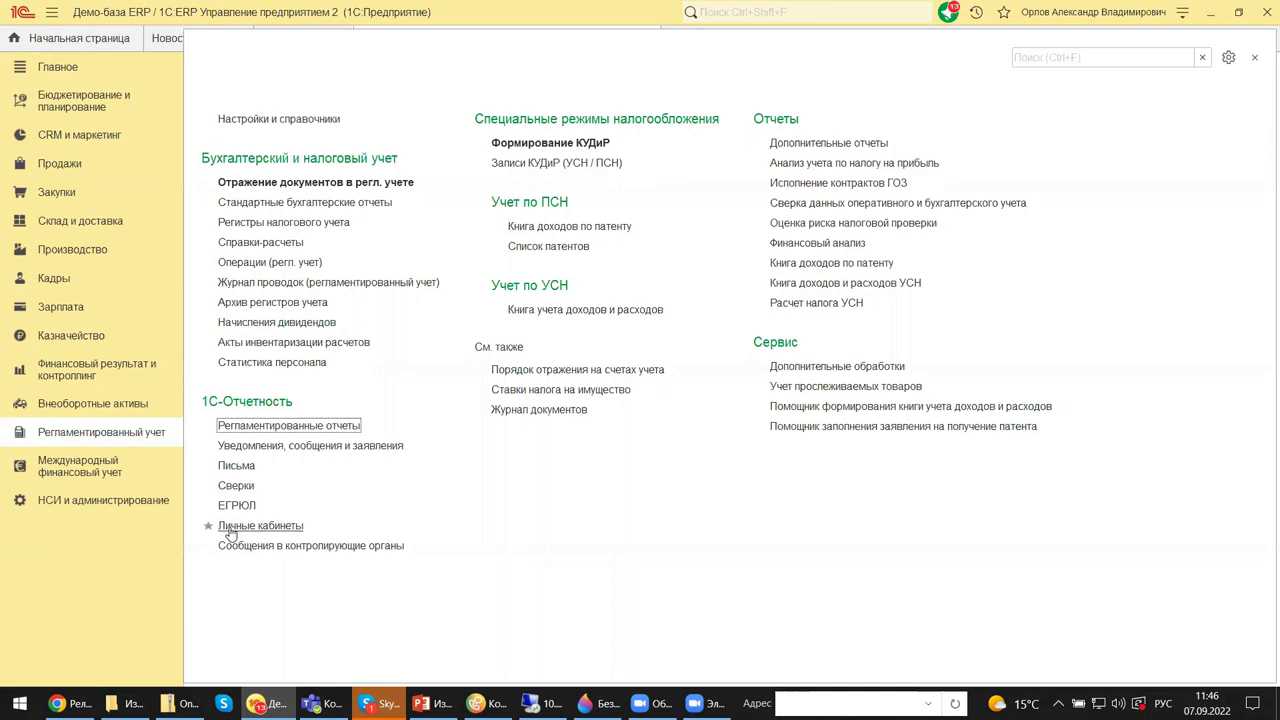
# - Open the regulated reports list under 1С-Отчетность and start creating a new report
pyautogui.click(248, 426)
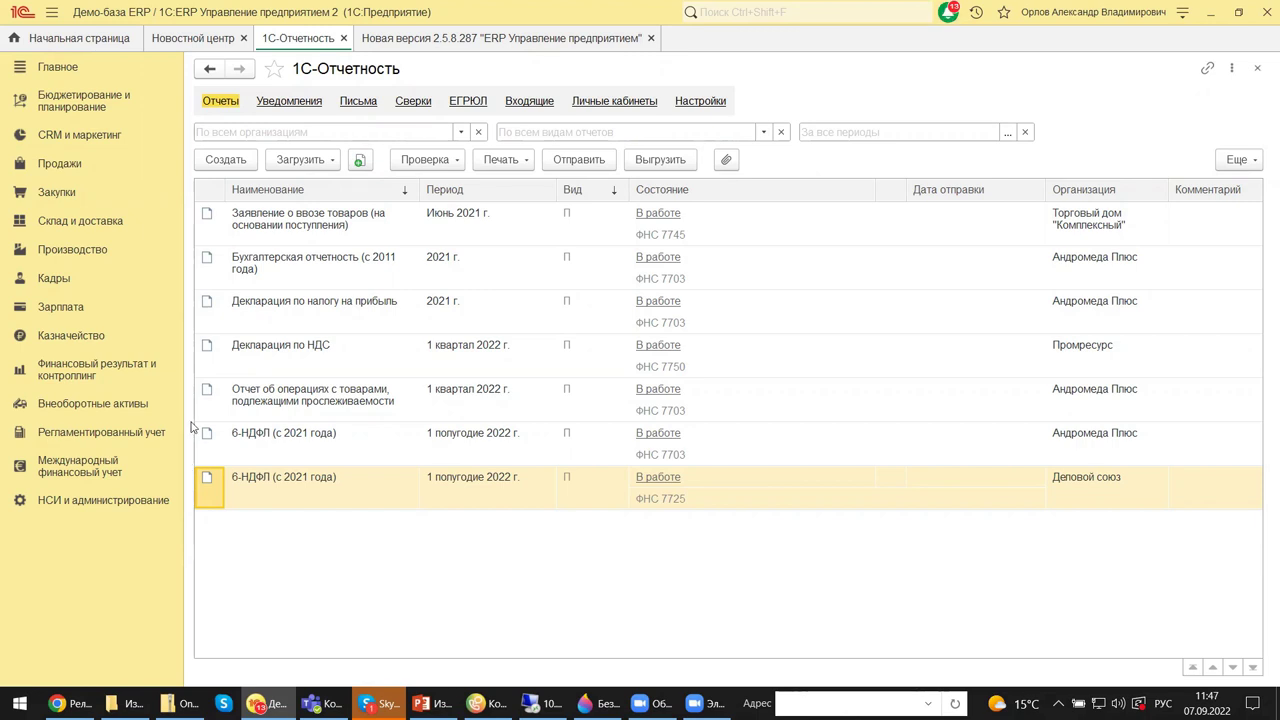
pyautogui.click(254, 160)
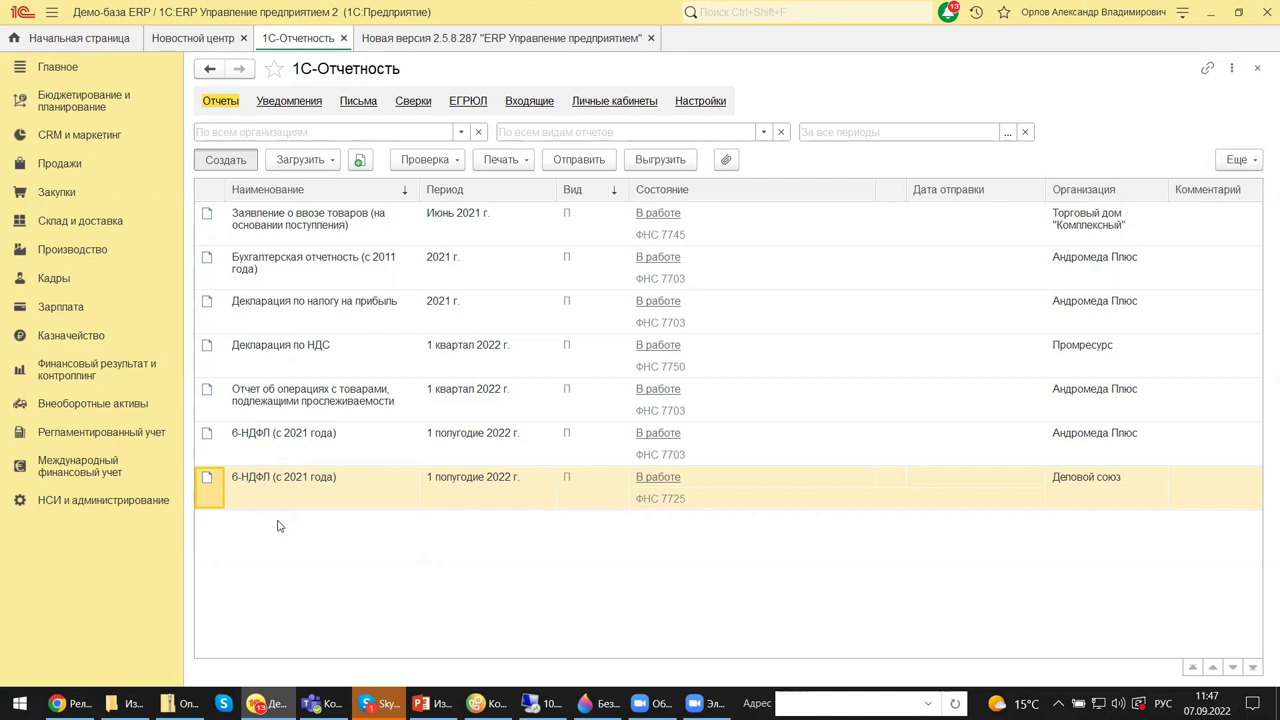
pyautogui.click(210, 168)
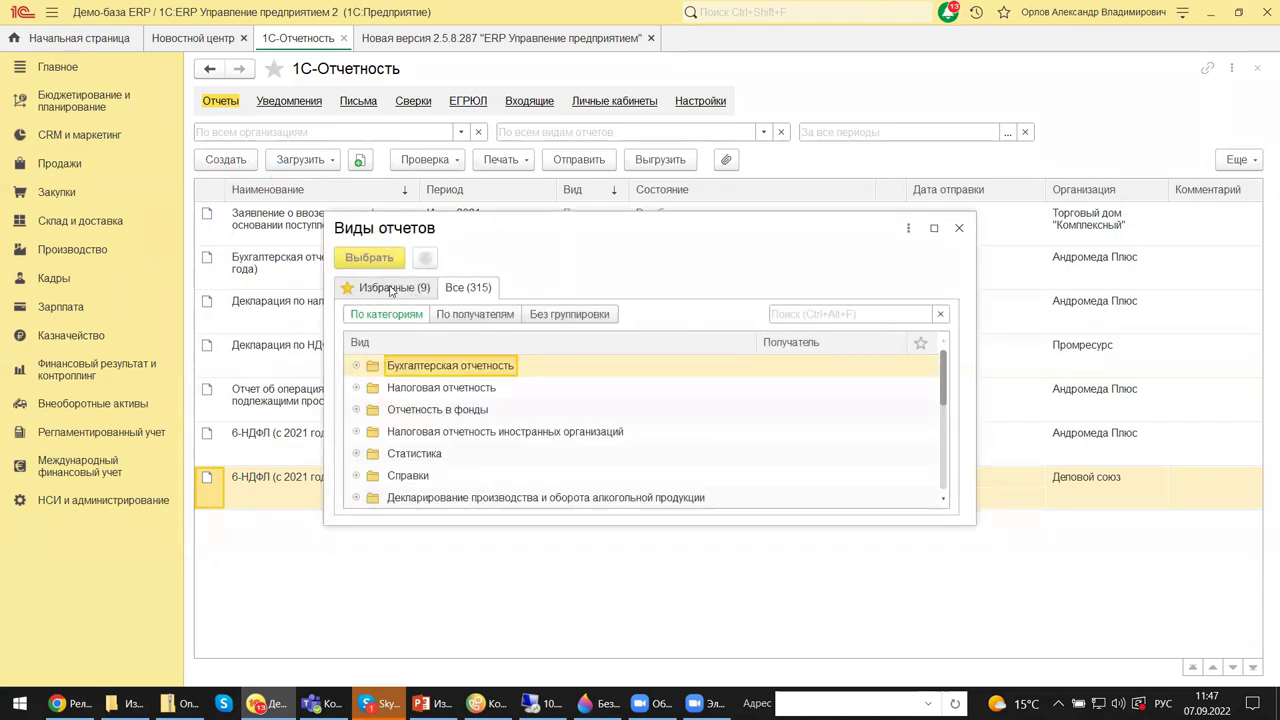
# - Examine the favourite report kinds and the «Налоговая отчетность» and «Отчетность в фонды» categories in the full list of report kinds
pyautogui.click(380, 290)
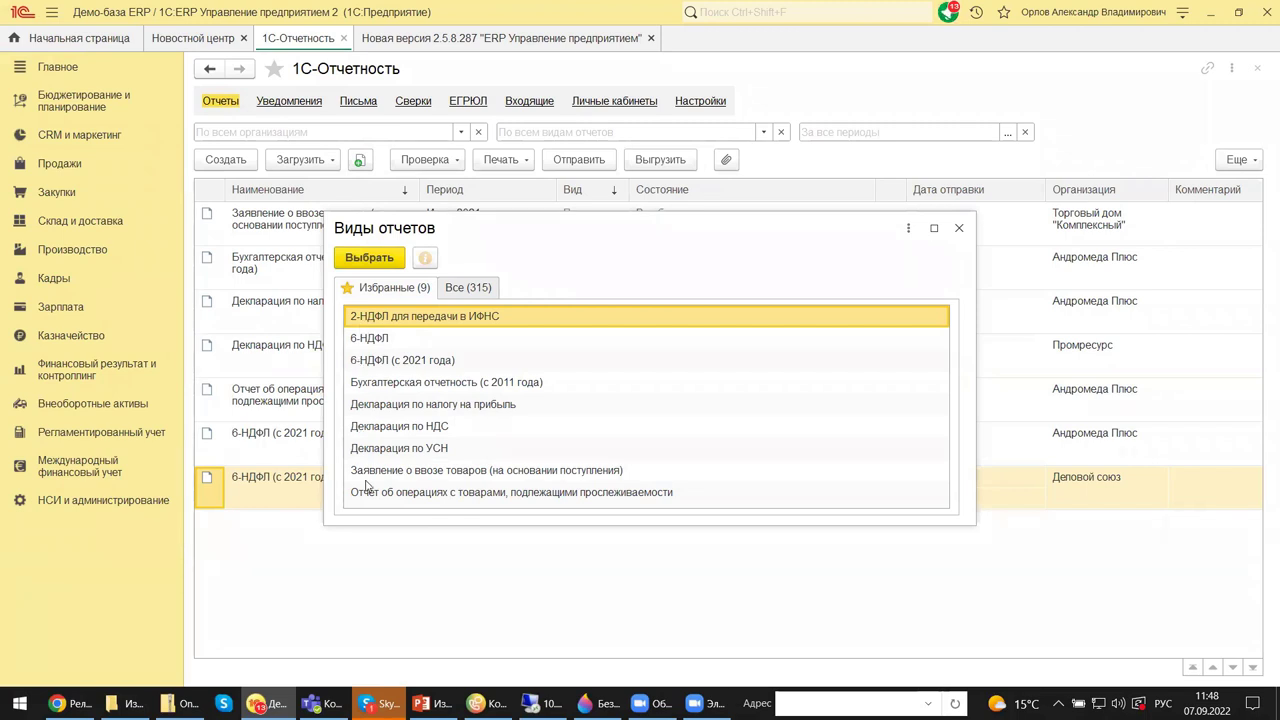
pyautogui.click(473, 289)
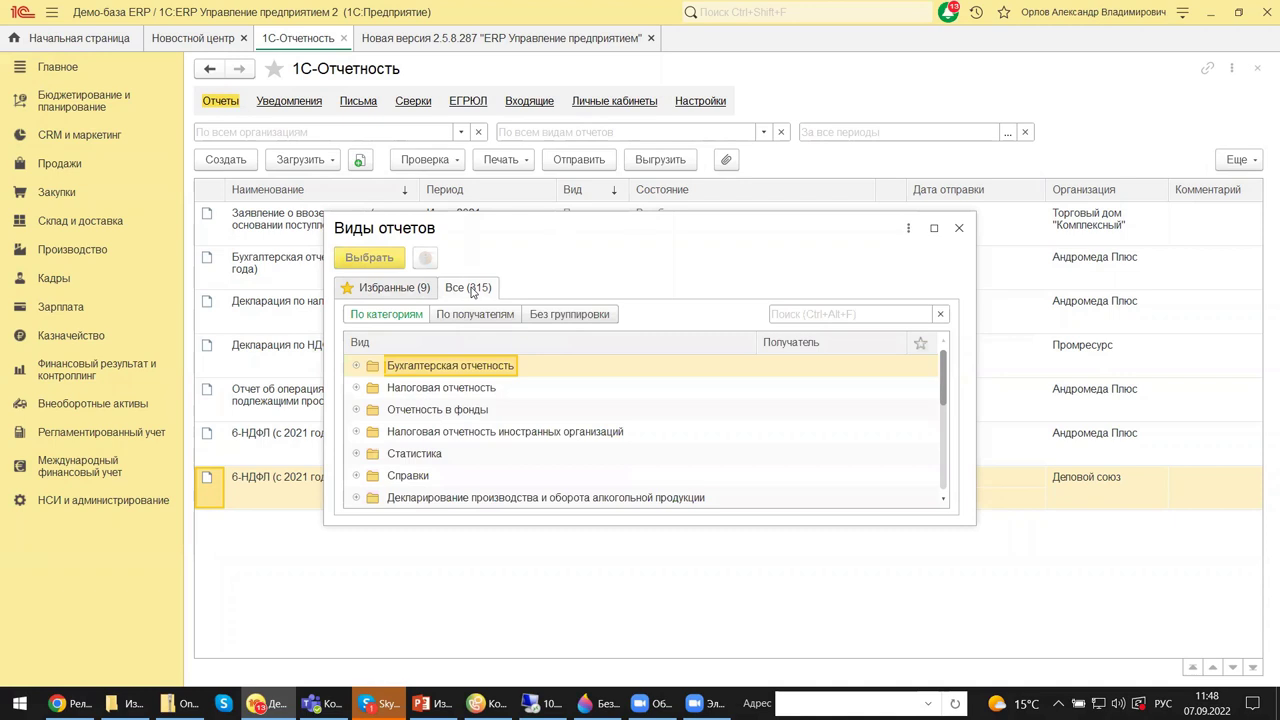
pyautogui.click(355, 392)
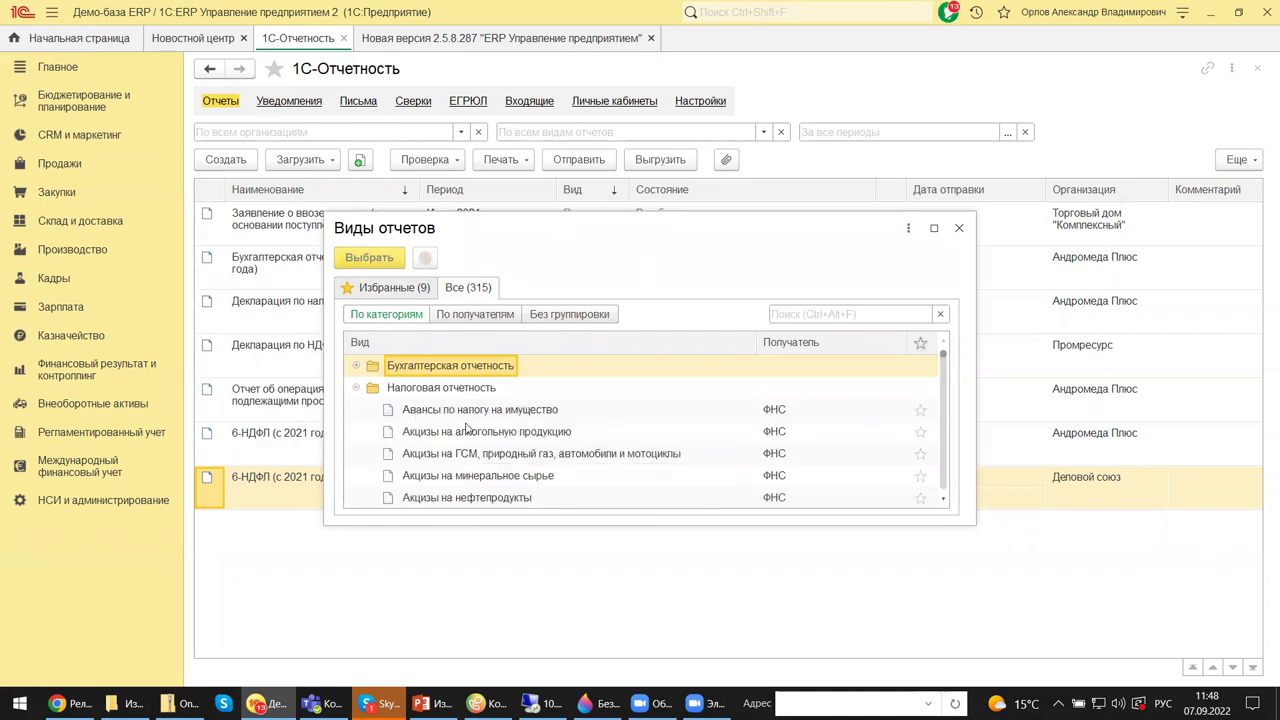
pyautogui.scroll(-2, 467, 428)
pyautogui.scroll(-2, 467, 428)
pyautogui.scroll(4, 467, 428)
pyautogui.click(355, 392)
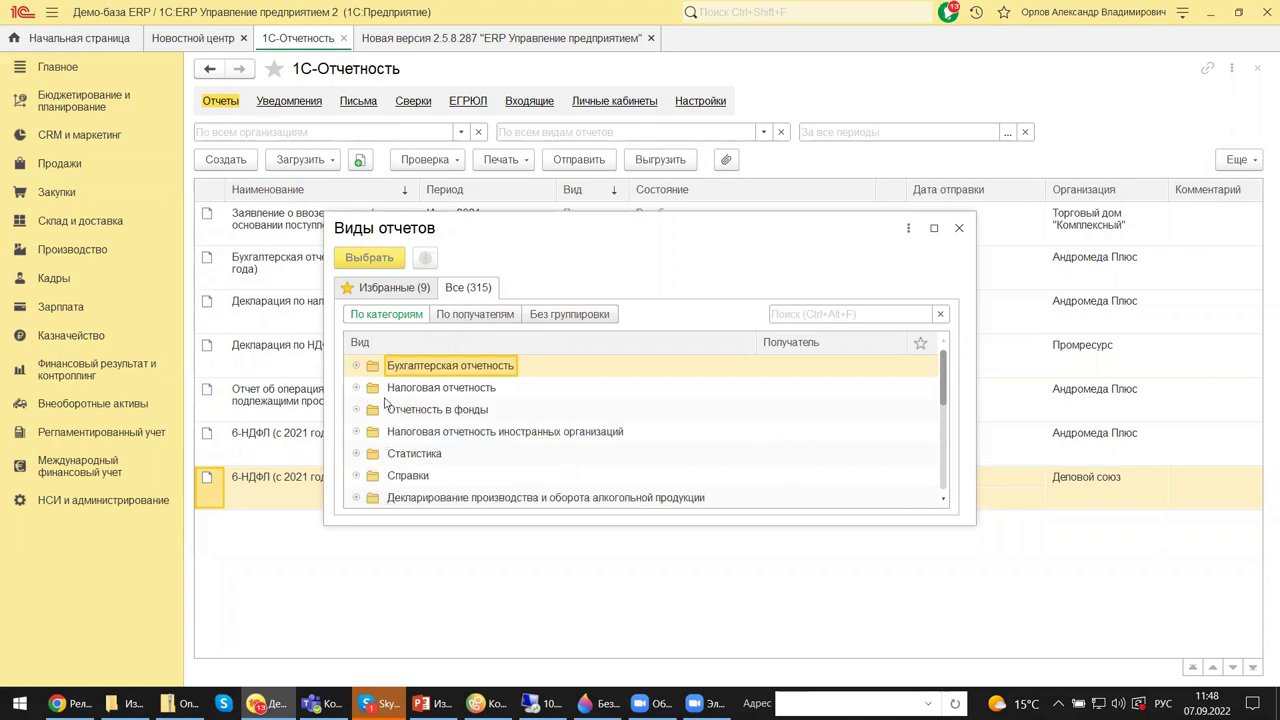
pyautogui.click(356, 409)
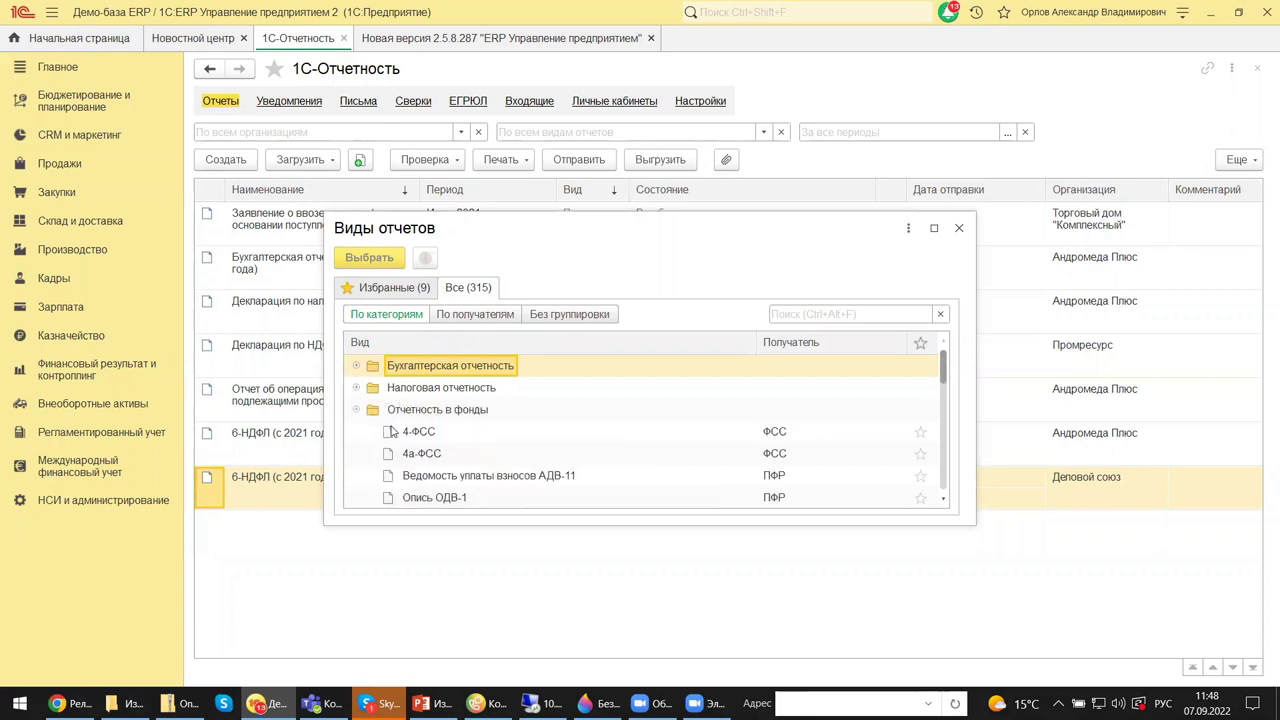
pyautogui.scroll(-1, 547, 413)
pyautogui.scroll(-3, 547, 413)
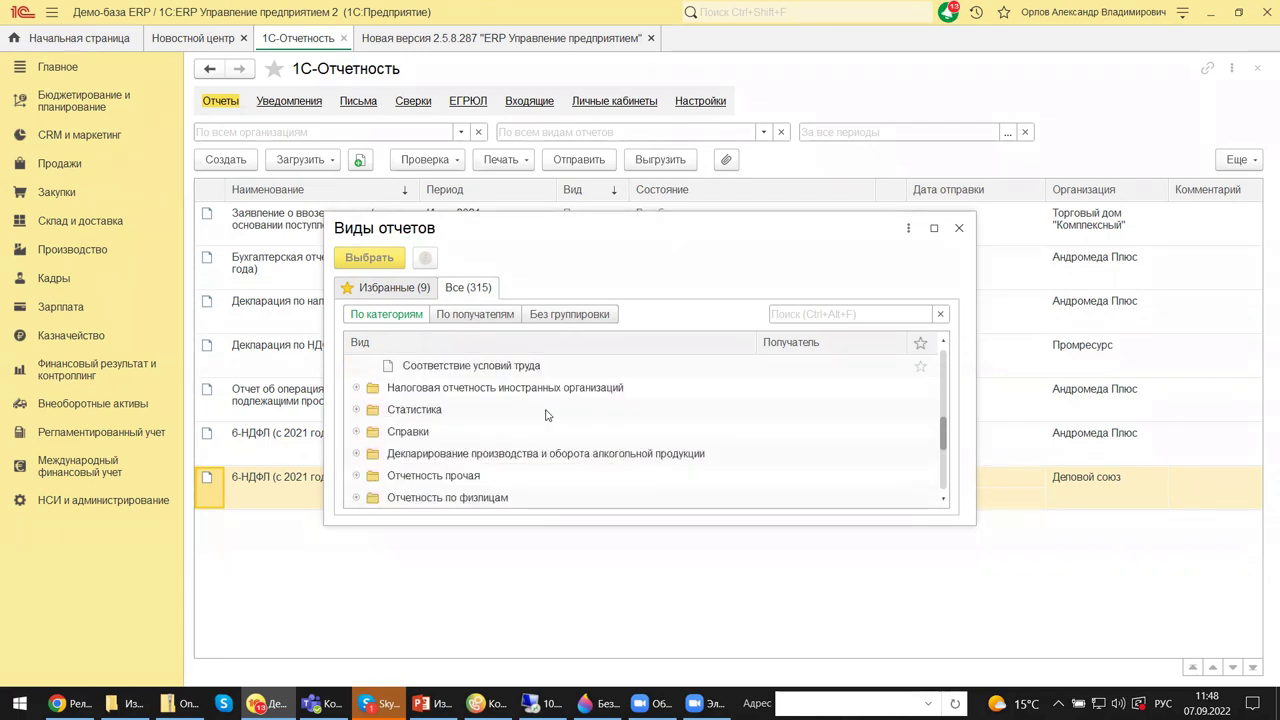
pyautogui.scroll(3, 547, 416)
pyautogui.scroll(1, 547, 416)
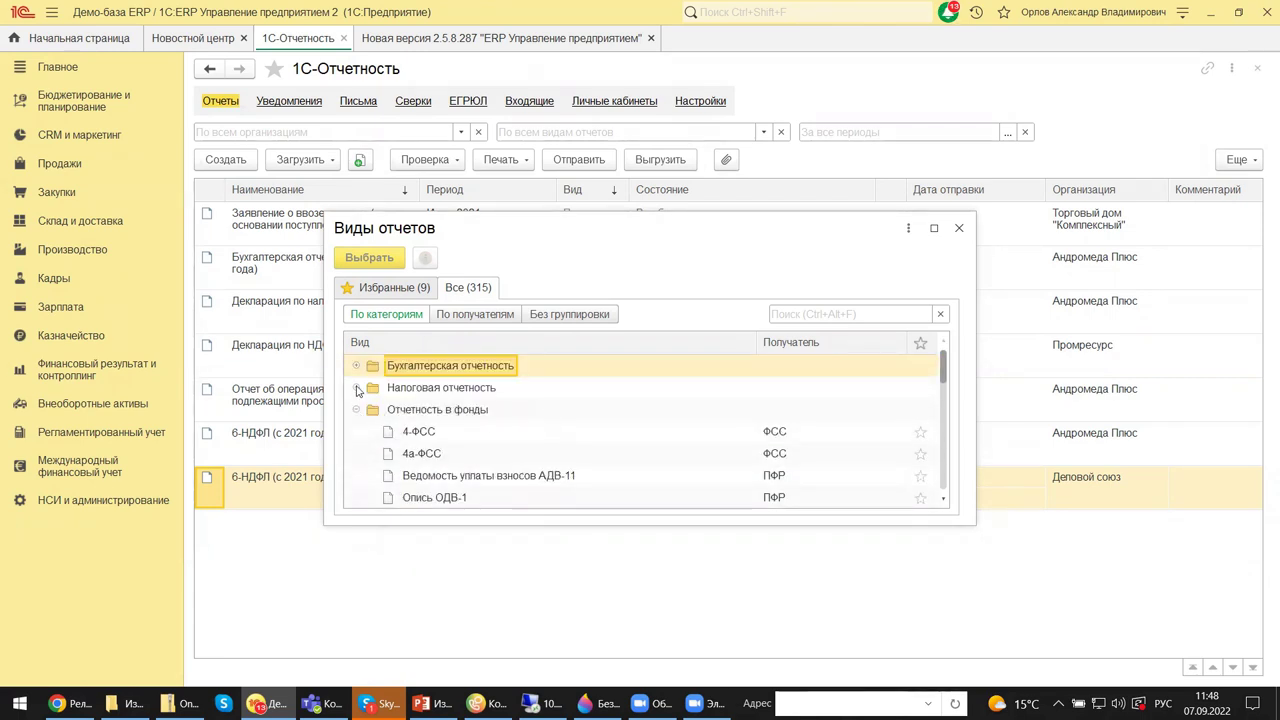
# - Choose the «Расчет по страховым взносам» report kind from the «Налоговая отчетность» category
pyautogui.click(356, 387)
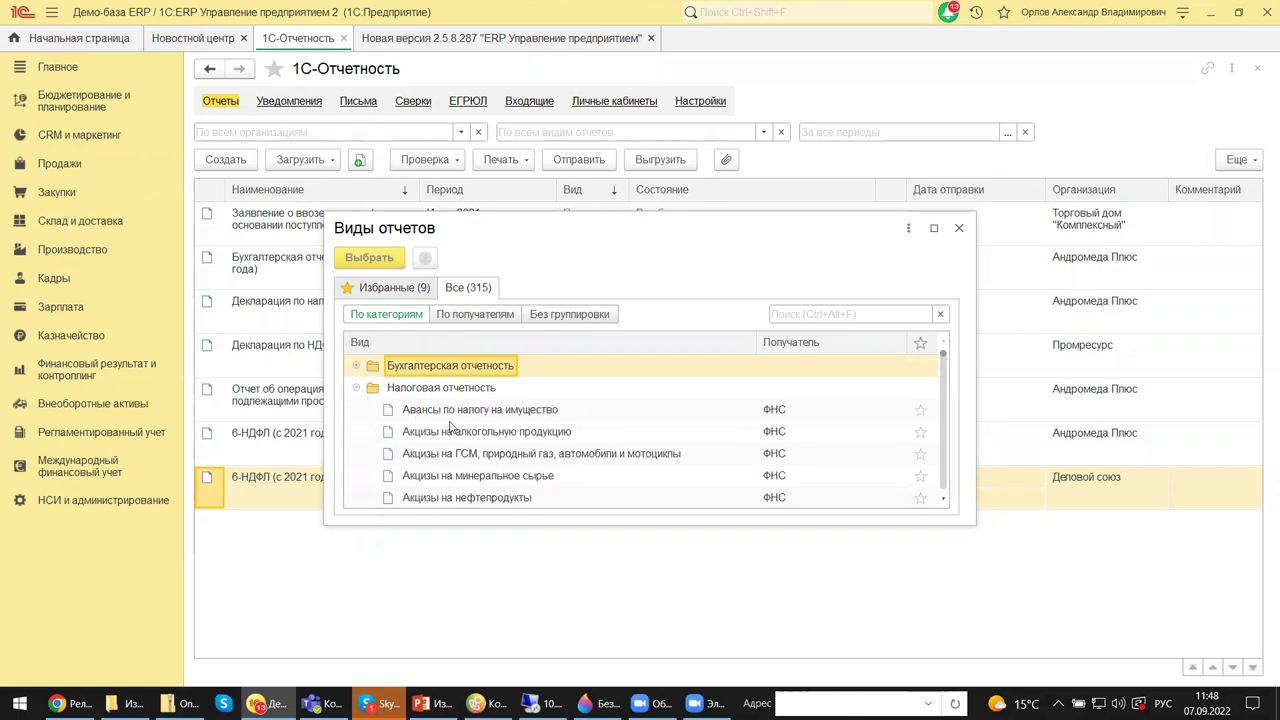
pyautogui.scroll(-7, 450, 428)
pyautogui.scroll(-6, 450, 418)
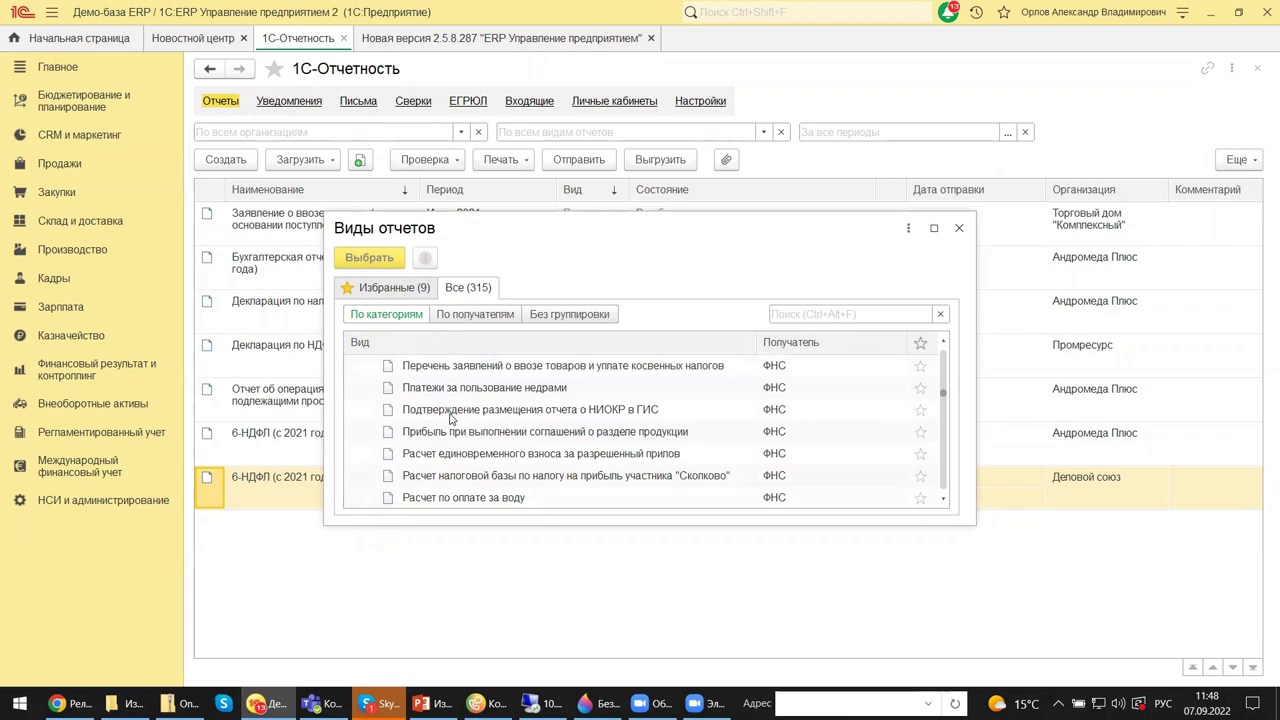
pyautogui.scroll(-1, 450, 418)
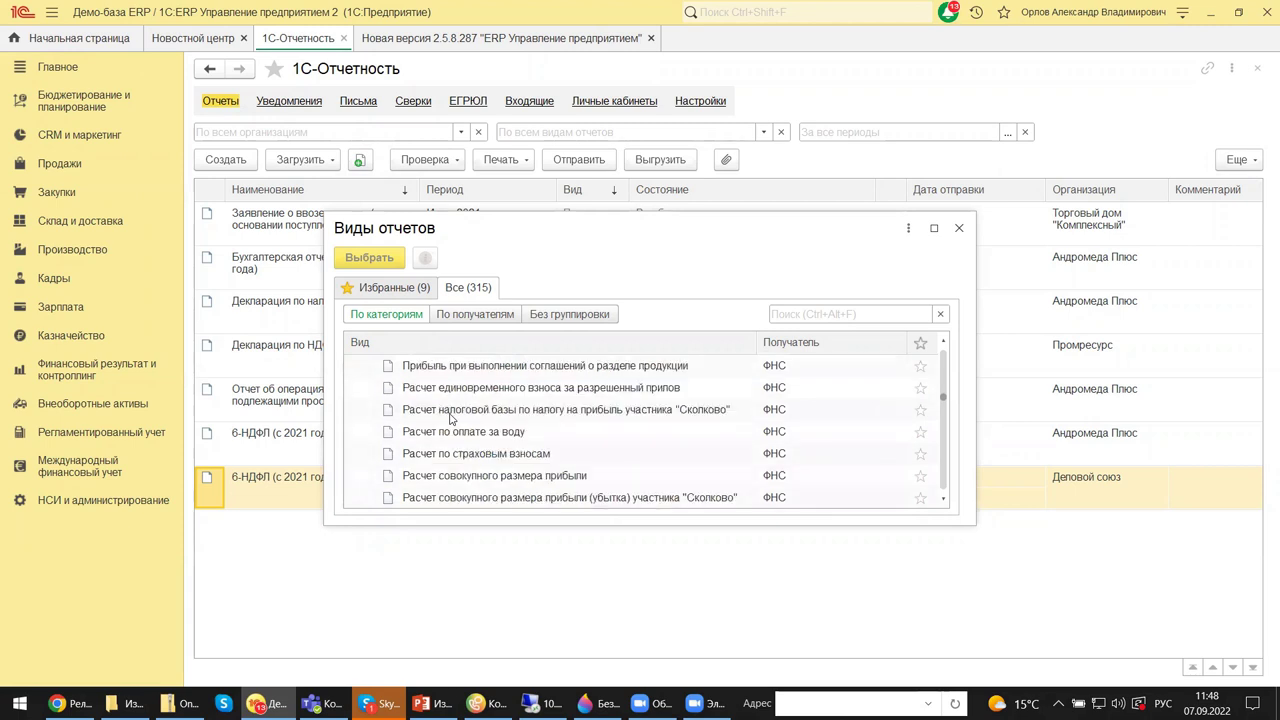
pyautogui.click(455, 456)
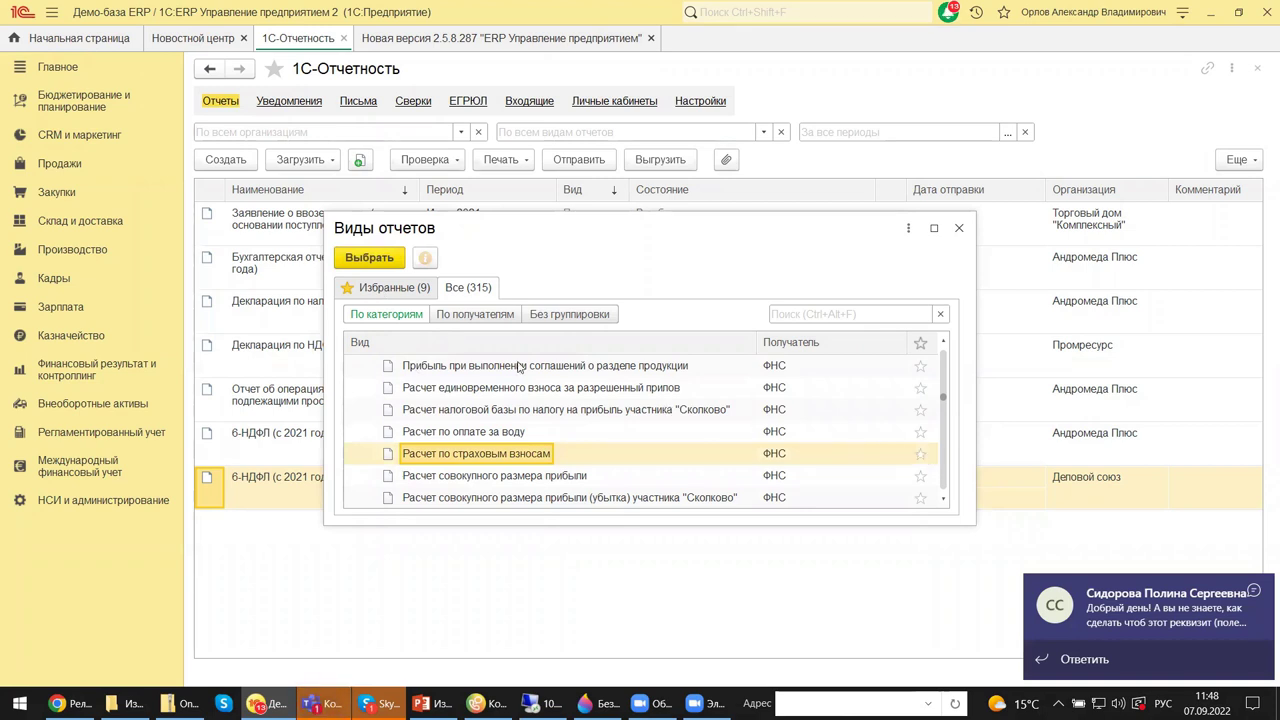
pyautogui.click(921, 456)
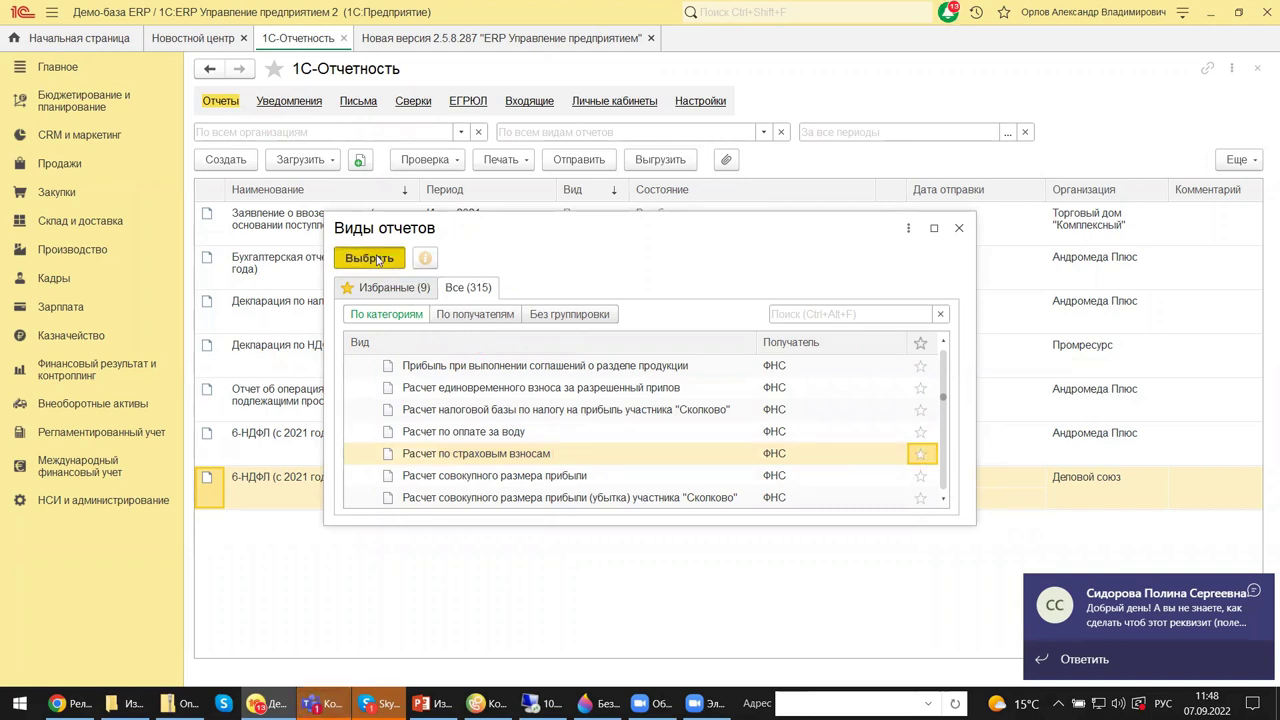
pyautogui.doubleClick(510, 416)
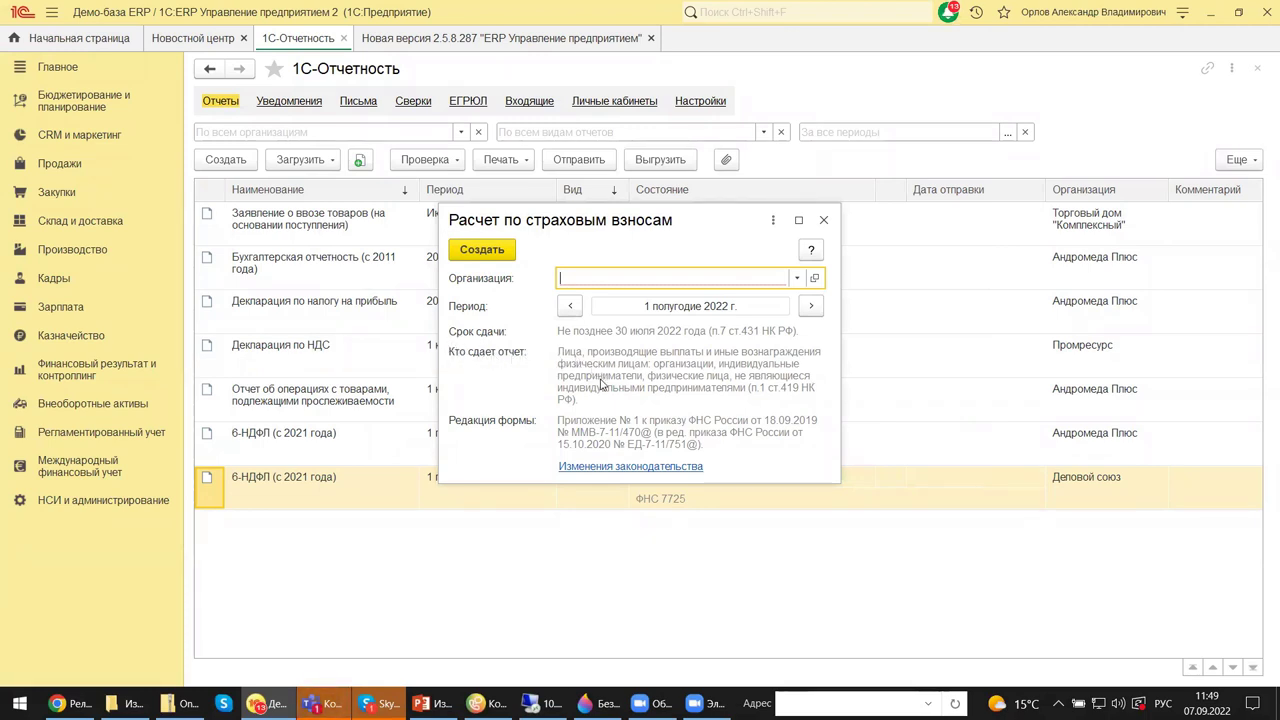
# - Create the insurance contributions report for Андромеда Плюс with the period 9 месяцев 2022 г. and dismiss the form revision warning
pyautogui.click(799, 280)
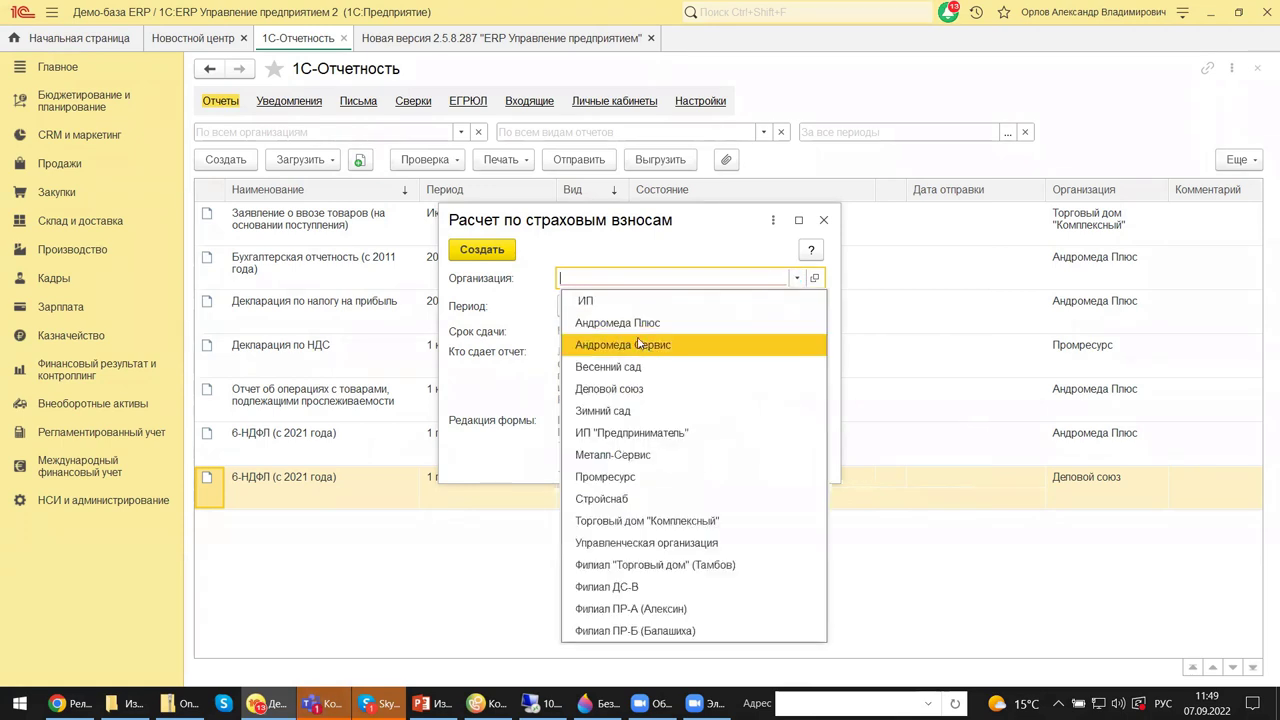
pyautogui.click(631, 326)
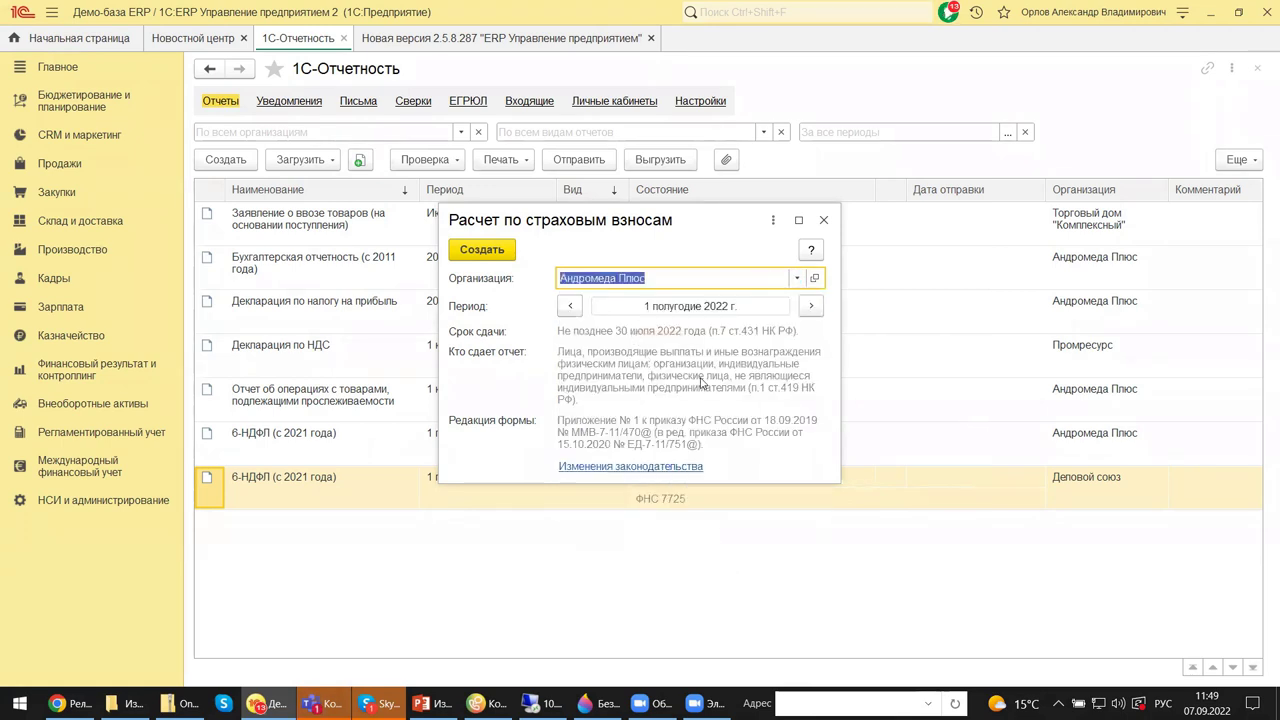
pyautogui.click(811, 306)
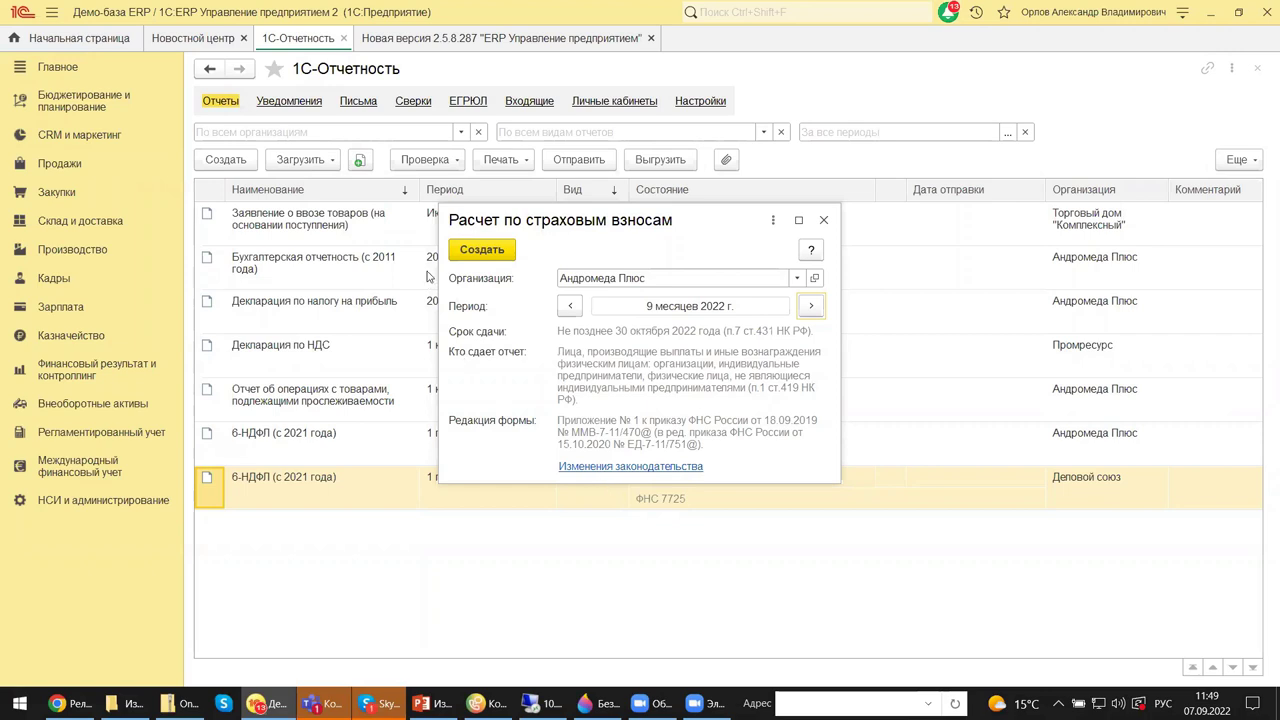
pyautogui.click(458, 256)
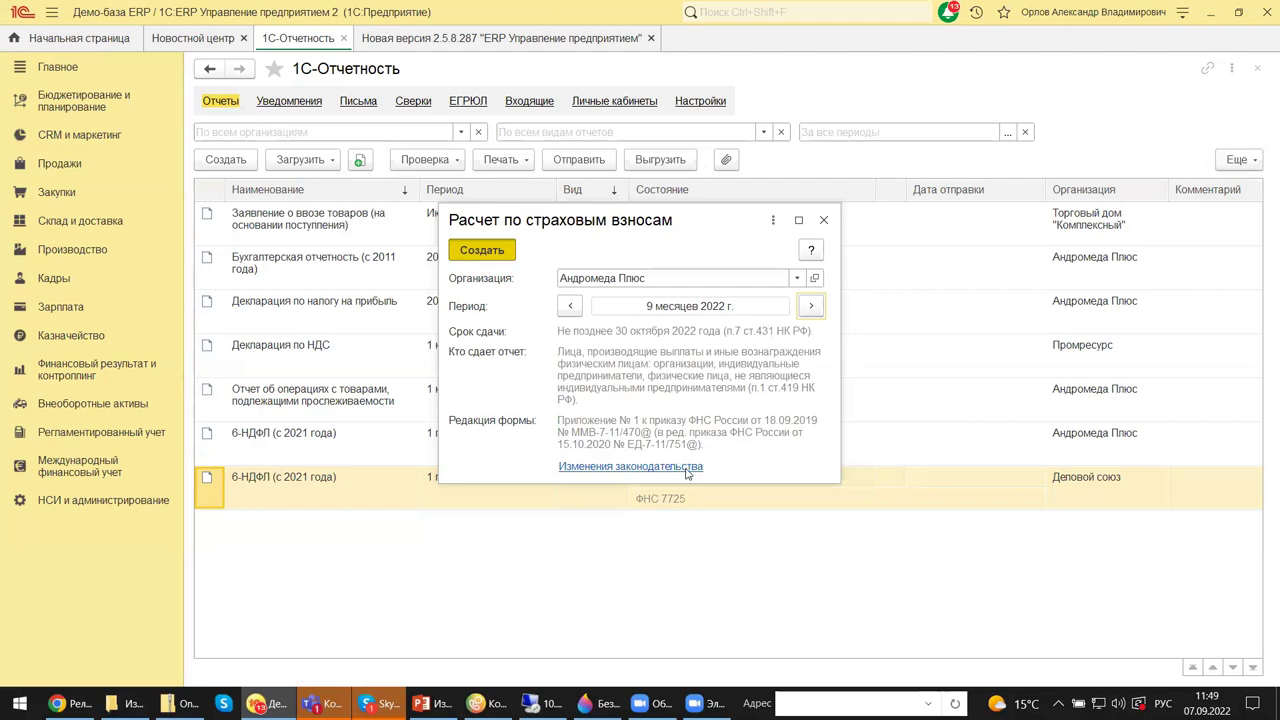
pyautogui.press('Return')
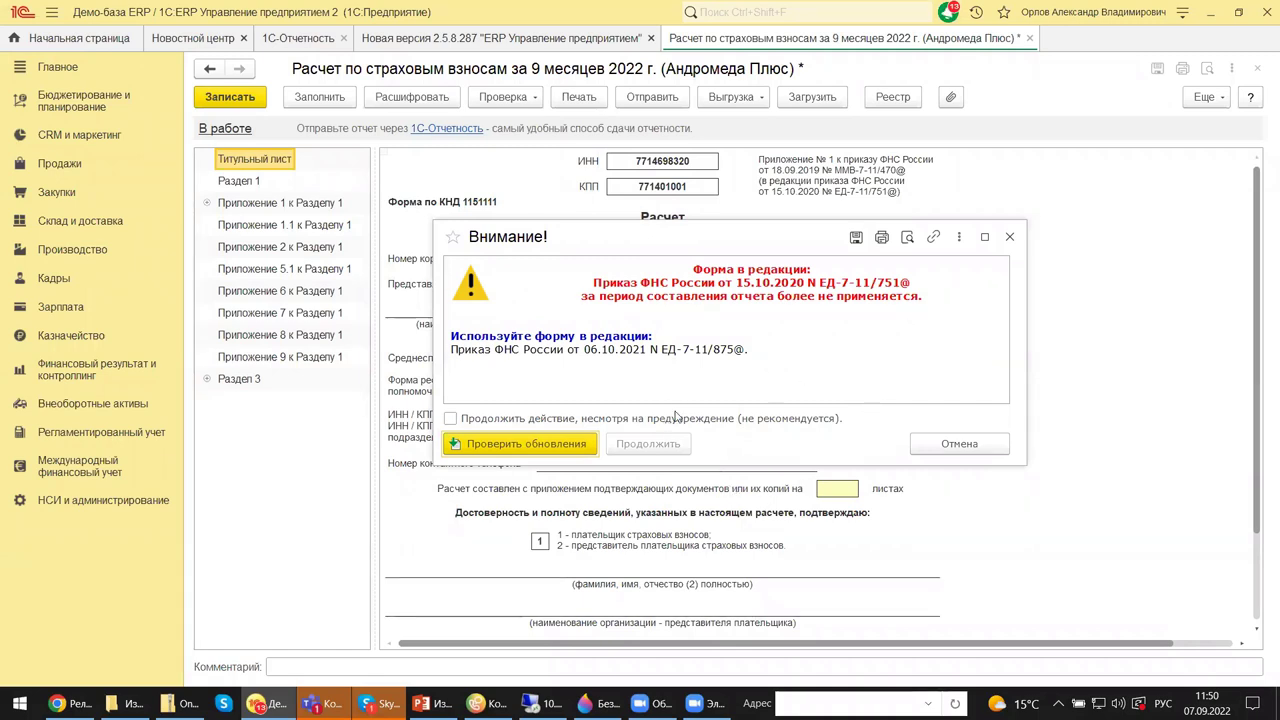
pyautogui.click(450, 419)
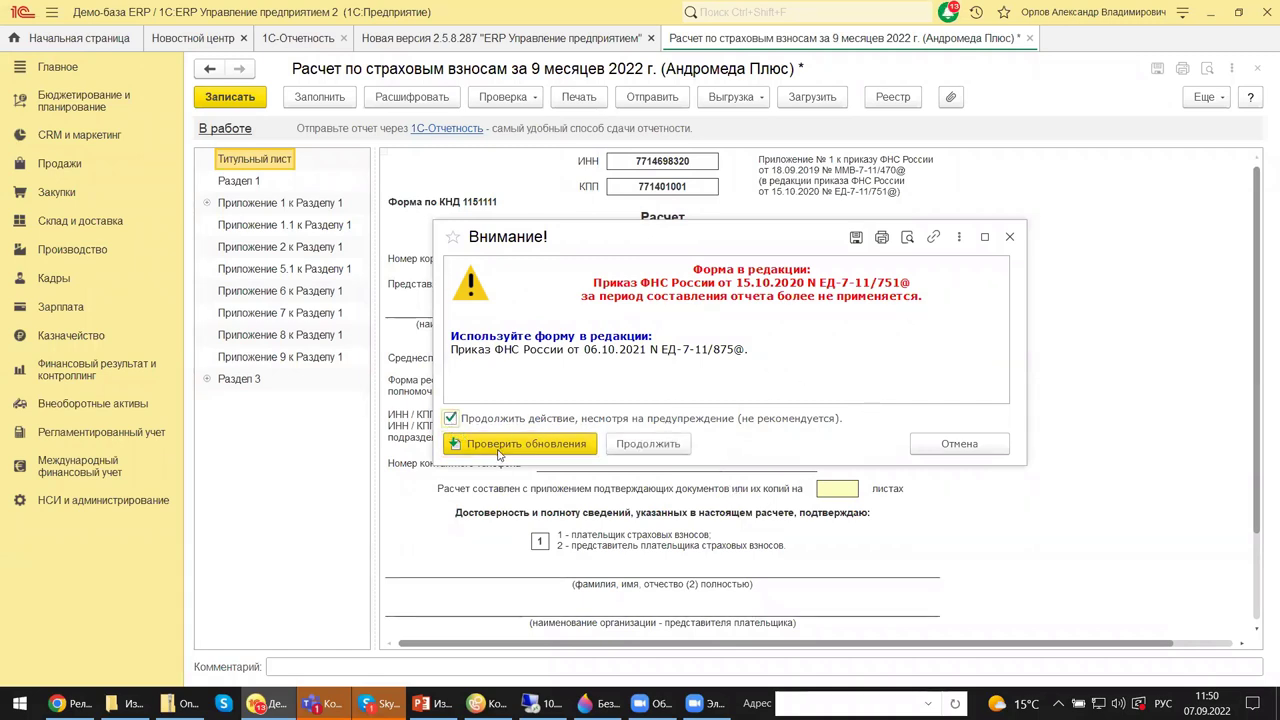
pyautogui.click(1008, 238)
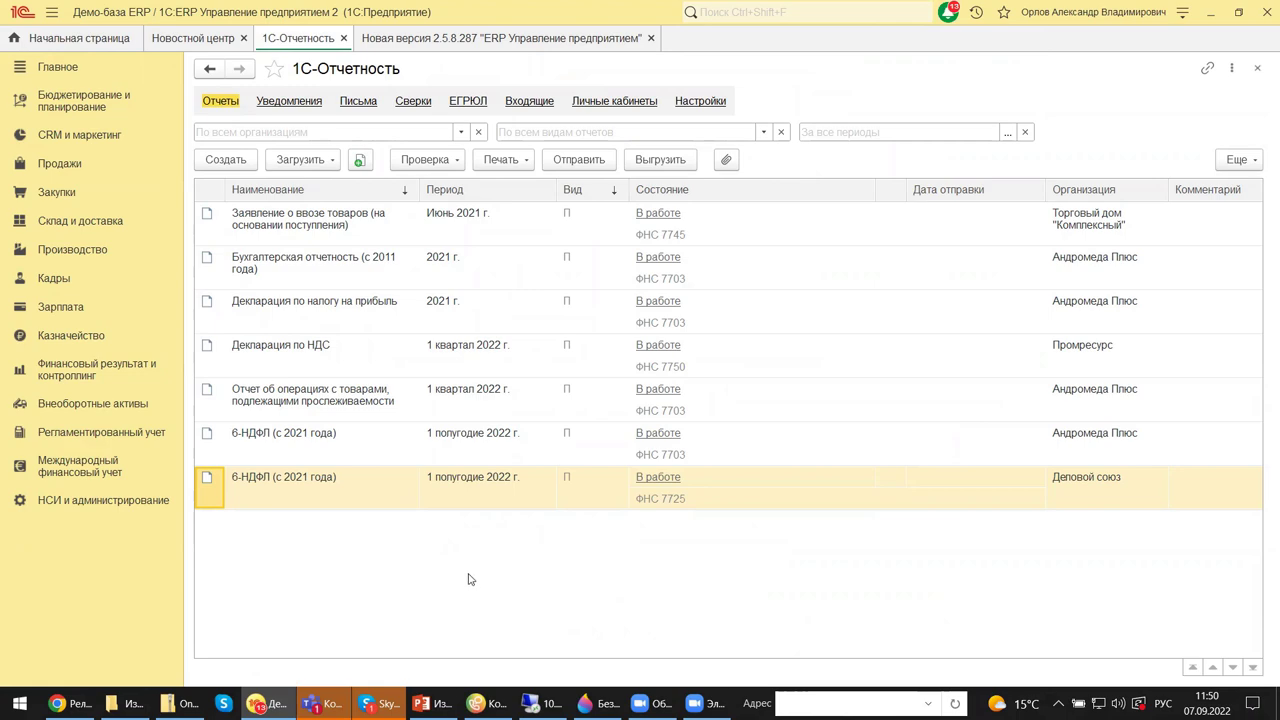
# - Switch to the PowerPoint presentation on personified reporting changes and go to its first slide
pyautogui.click(430, 703)
pyautogui.scroll(15, 191, 451)
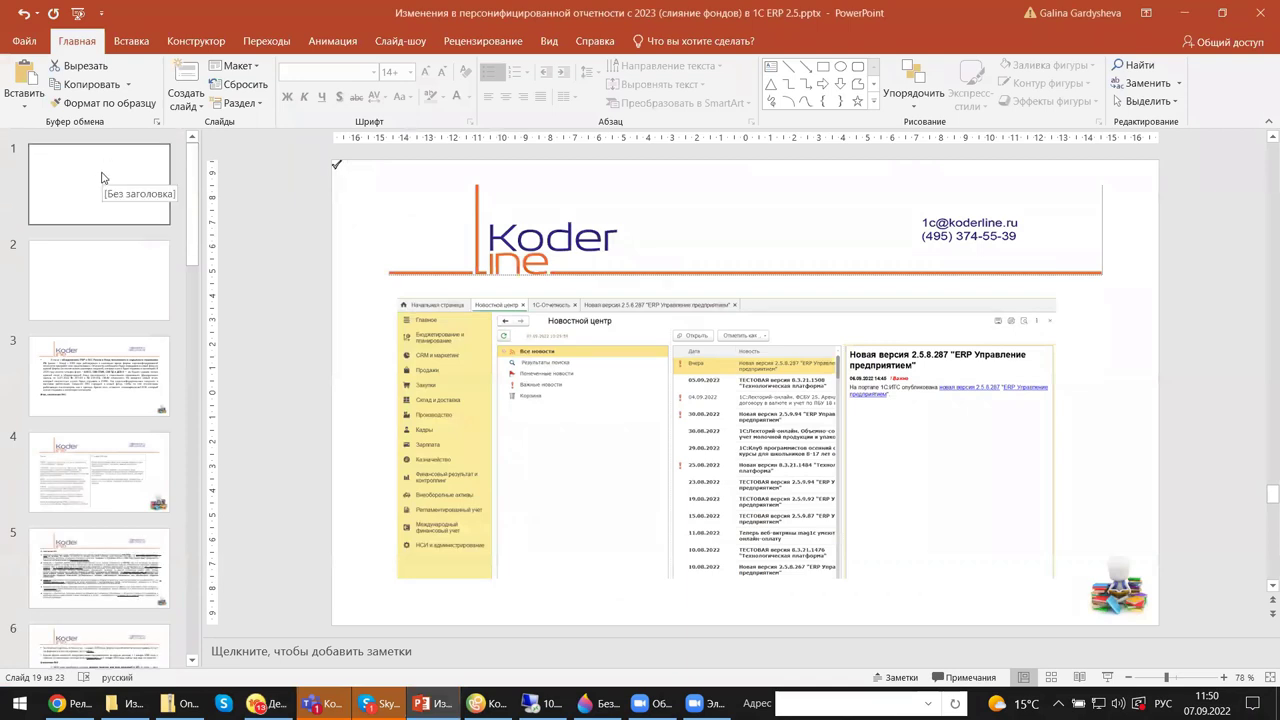
pyautogui.click(110, 218)
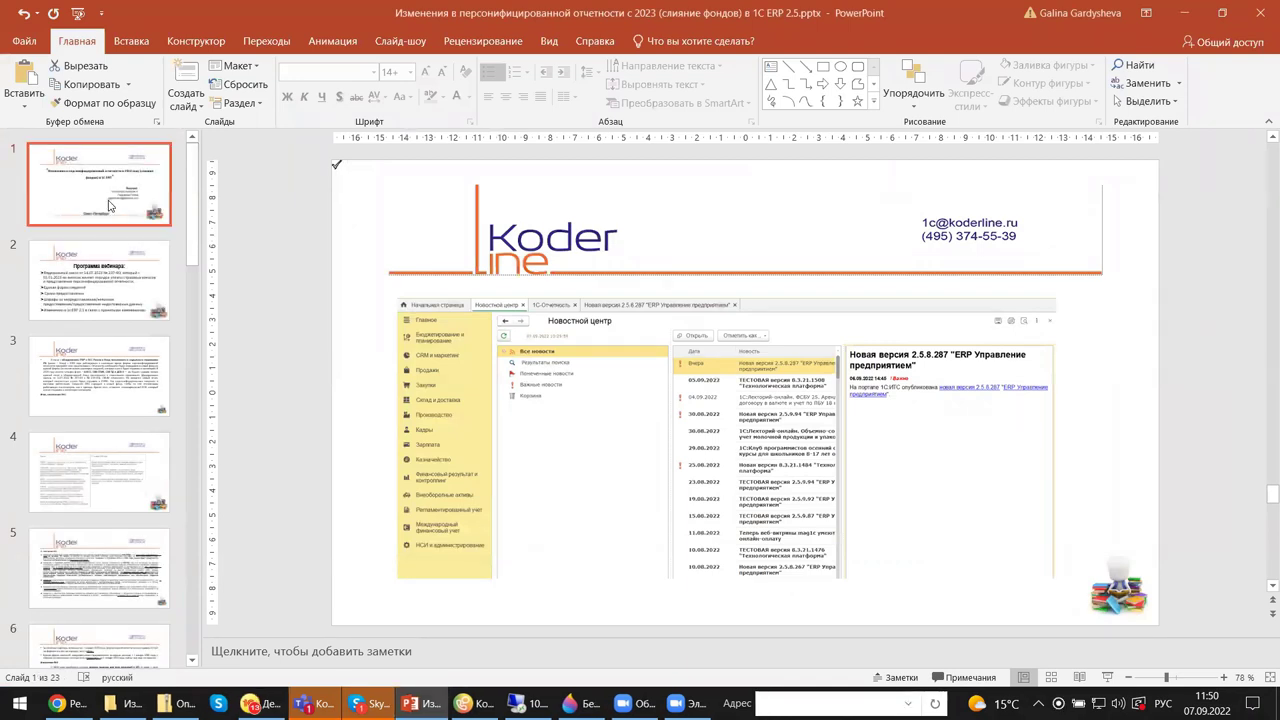